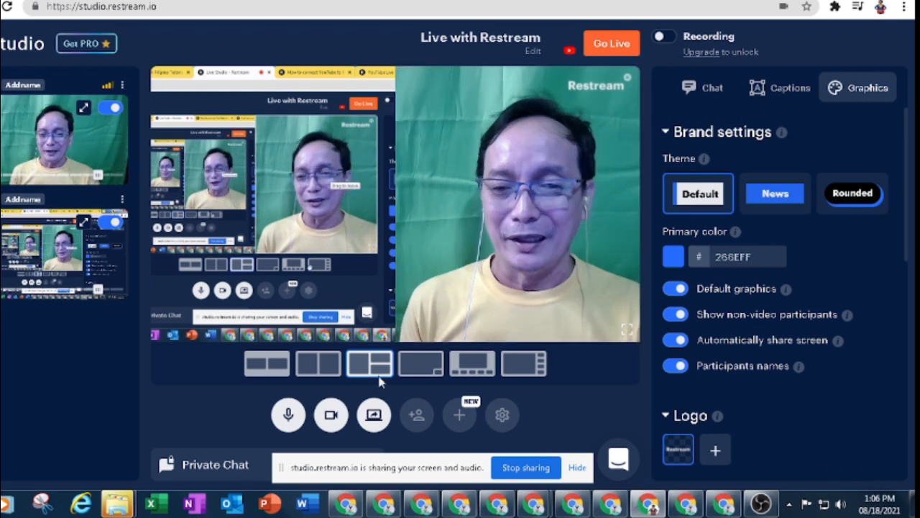
- Explore the studio's layout, theme and caption options
left_click(327, 369)
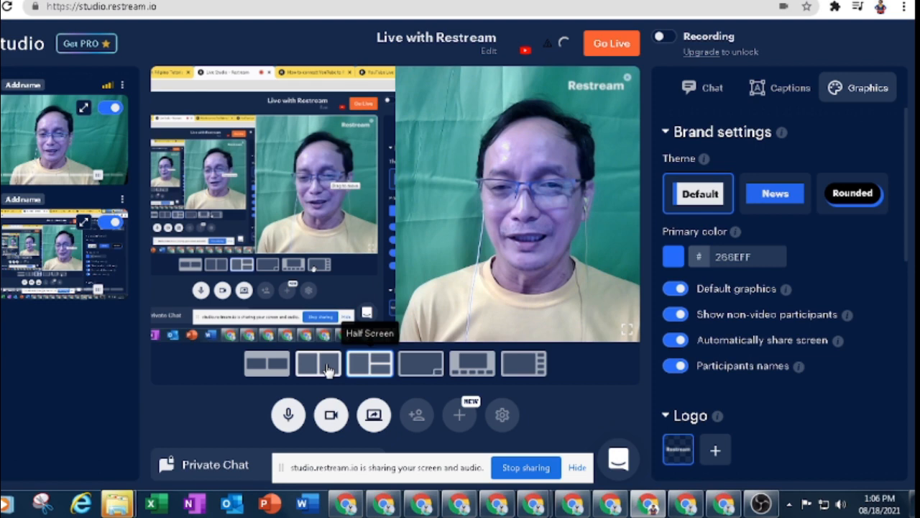
left_click(856, 196)
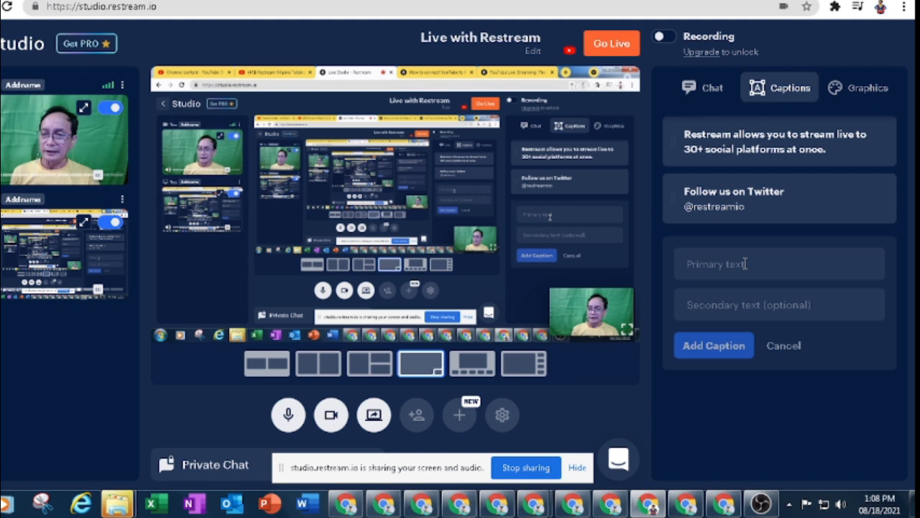
left_click(746, 264)
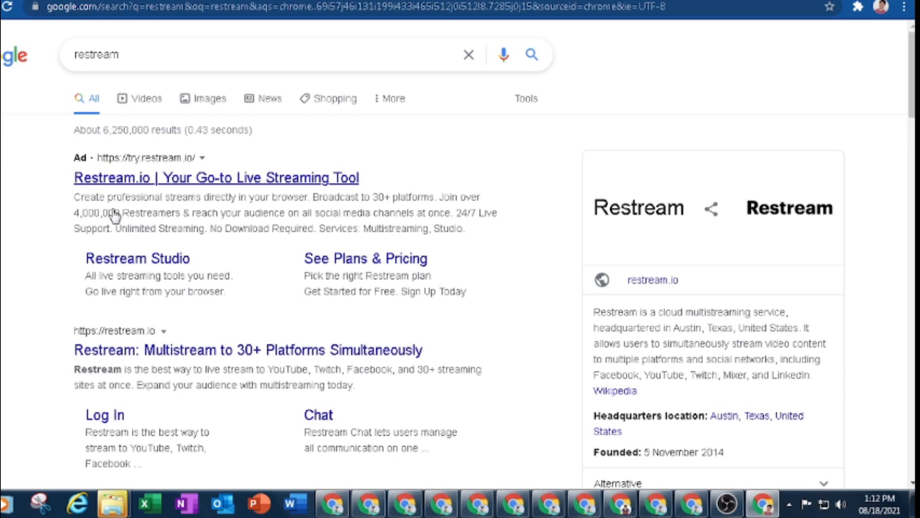
- Open the Restream site from the search results and start the sign-up
scroll(179, 207, "down", 2)
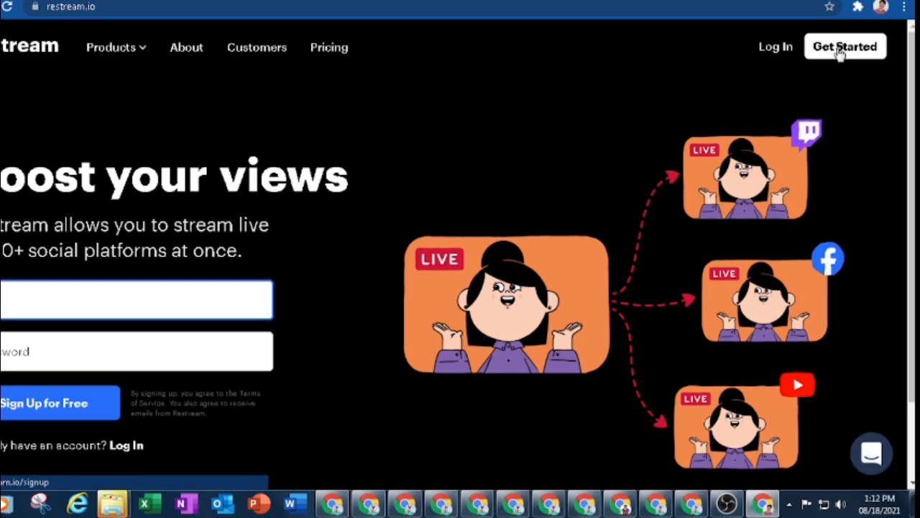
left_click(840, 48)
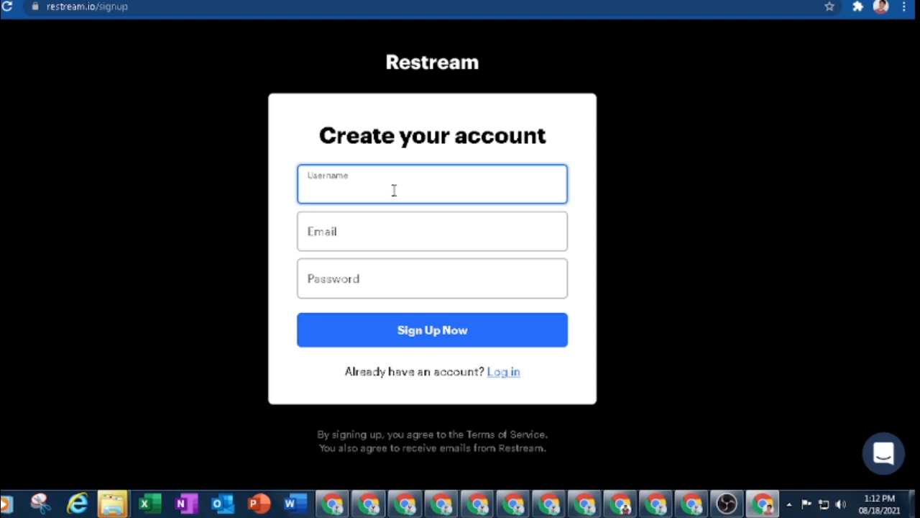
- Enter the account username in the sign-up form
type("ib5")
type("101")
type("51")
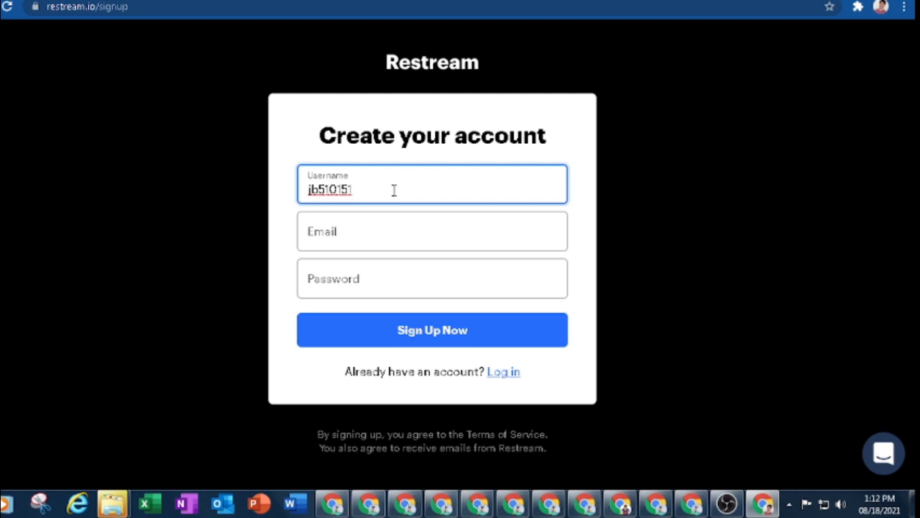
key("BackSpace")
key("BackSpace")
key("BackSpace")
key("BackSpace")
key("BackSpace")
key("BackSpace")
key("BackSpace")
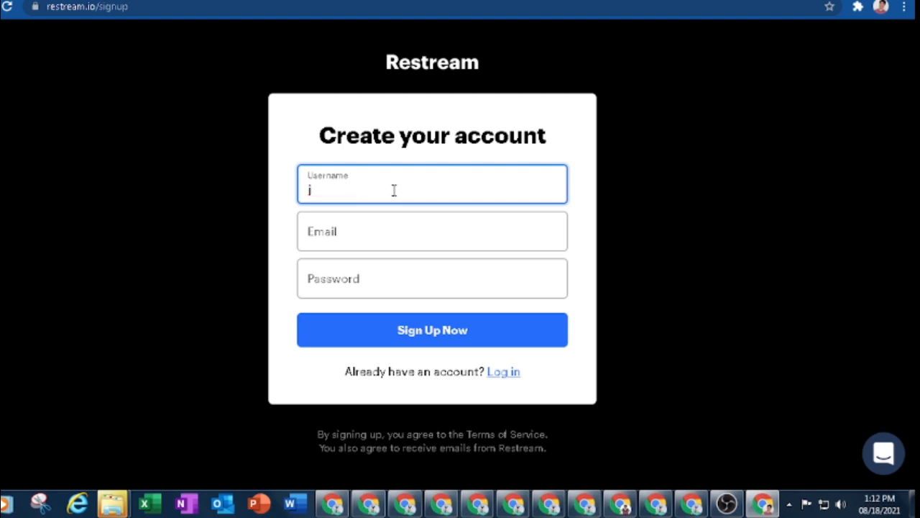
type("dapot")
- Fill in the e-mail address from the autofill suggestion and move to the password field
left_click(376, 231)
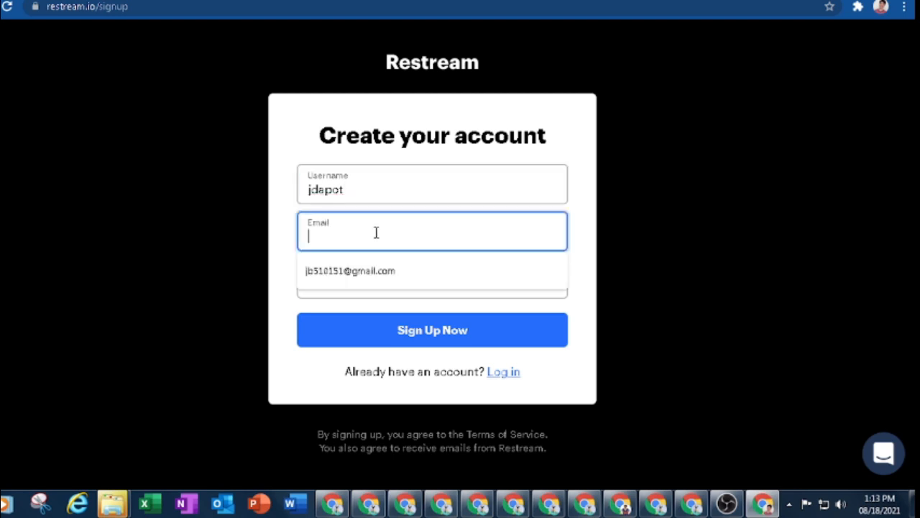
left_click(374, 272)
left_click(375, 282)
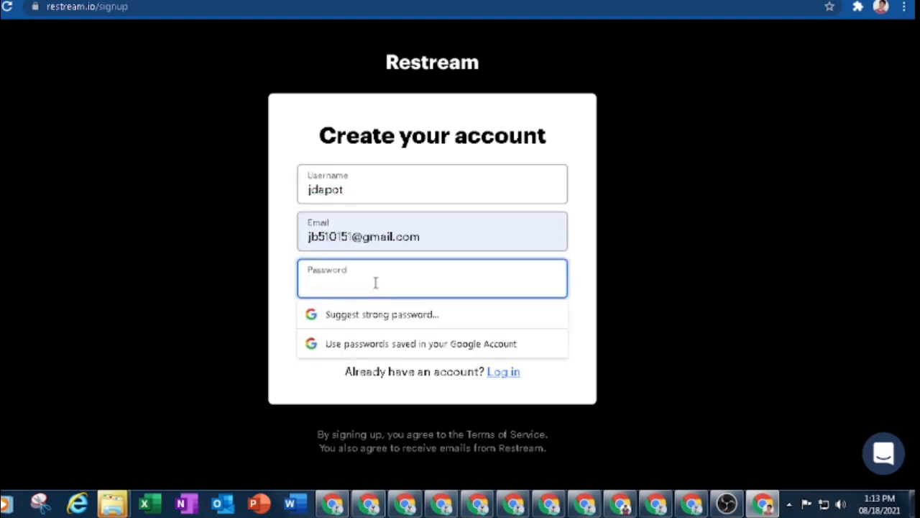
- Enter the account password, decline saving it in the browser, and sign up
type("•••••••••••")
key("Return")
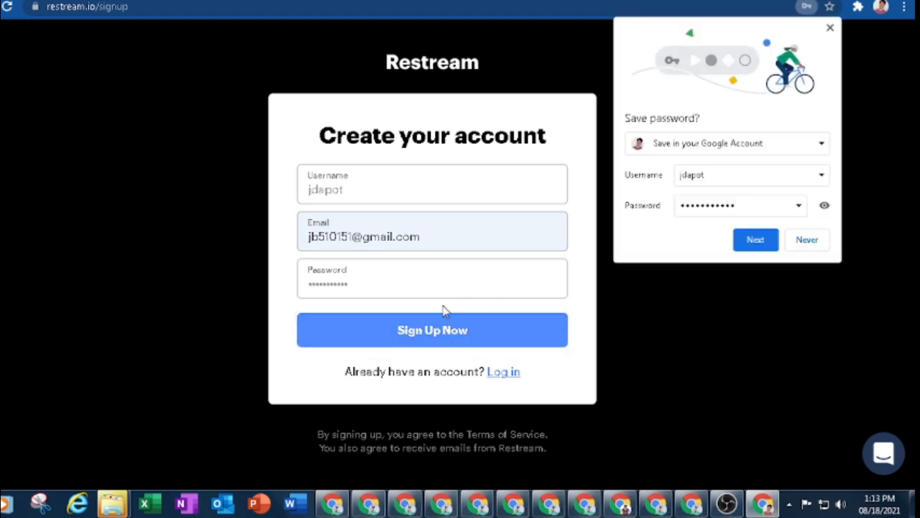
left_click(809, 242)
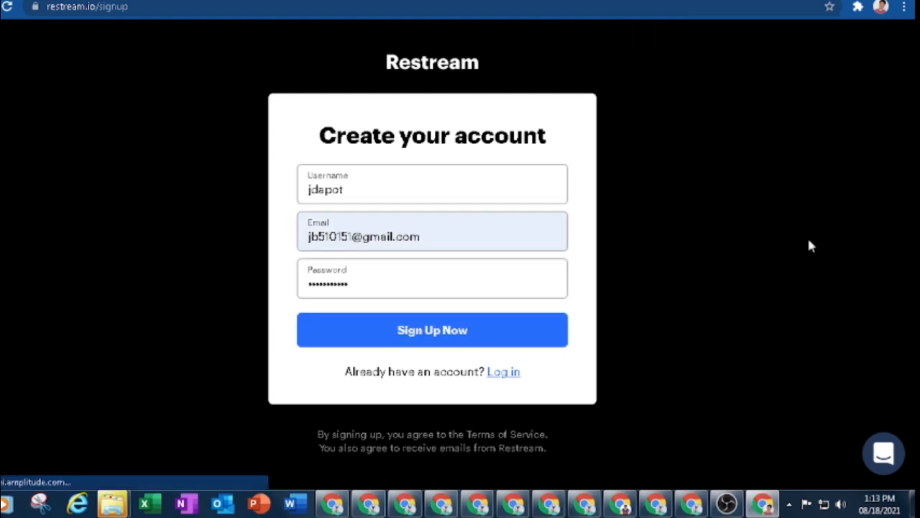
left_click(421, 329)
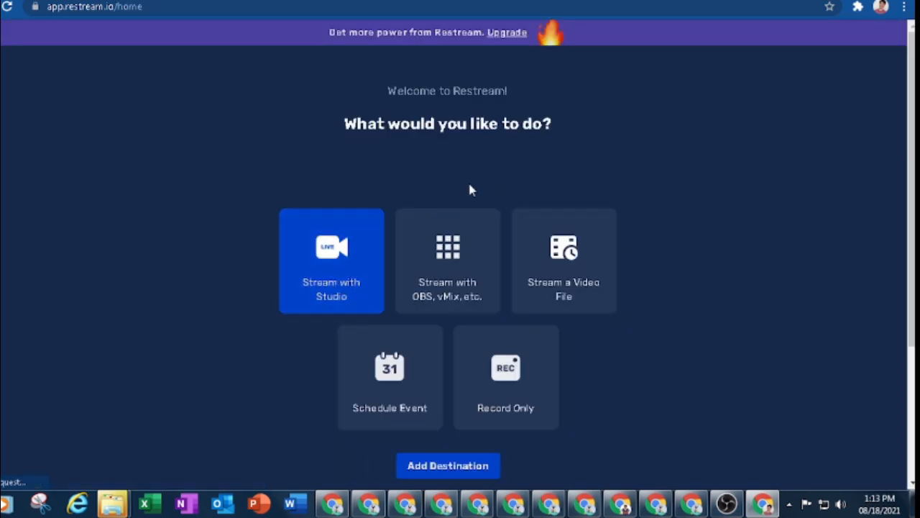
- Open the list of streaming platforms to add a destination
scroll(575, 191, "down", 2)
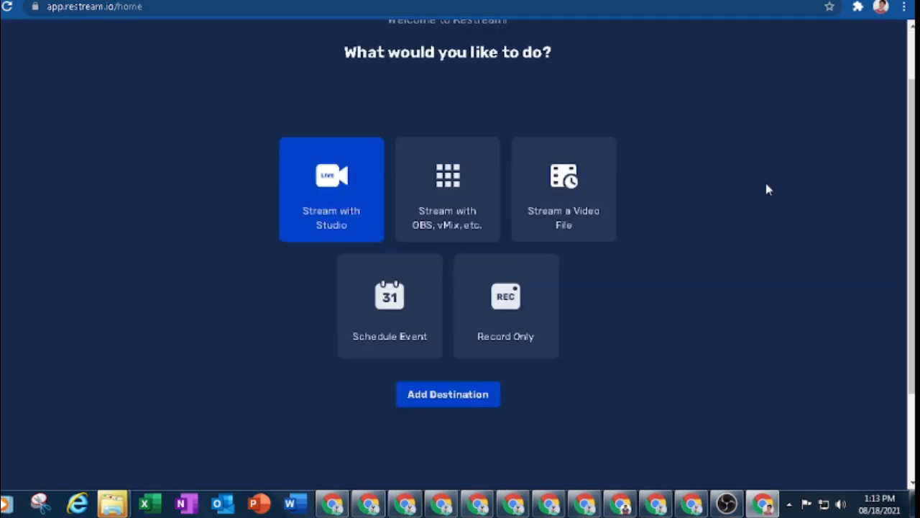
scroll(702, 221, "up", 1)
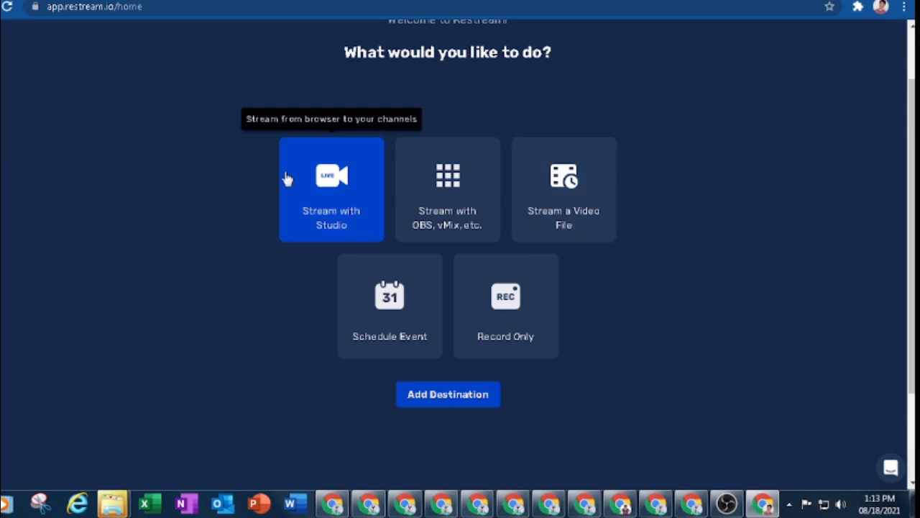
left_click(447, 395)
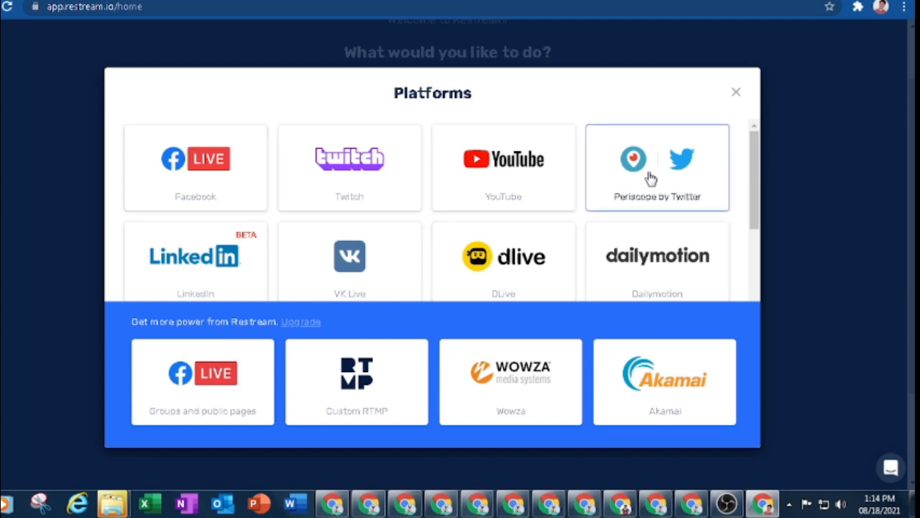
- Choose YouTube as the destination and connect it with the Google account
left_click(488, 178)
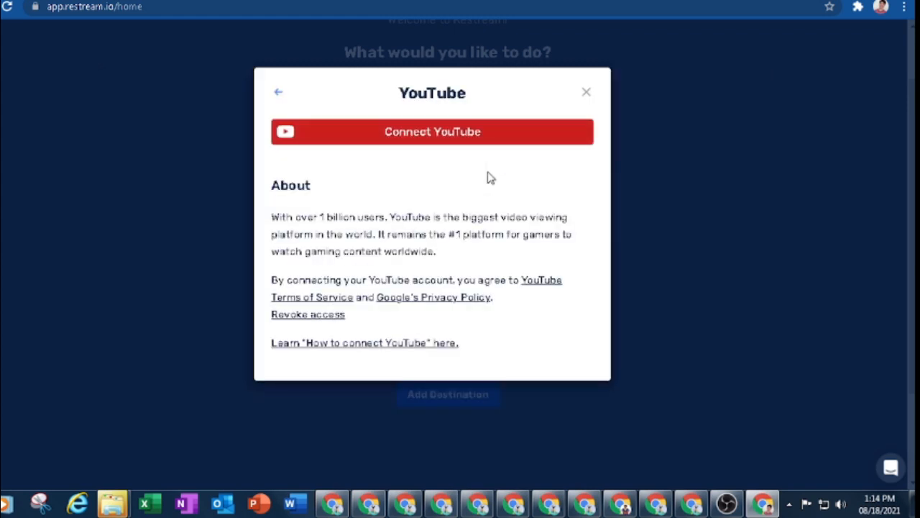
left_click(420, 140)
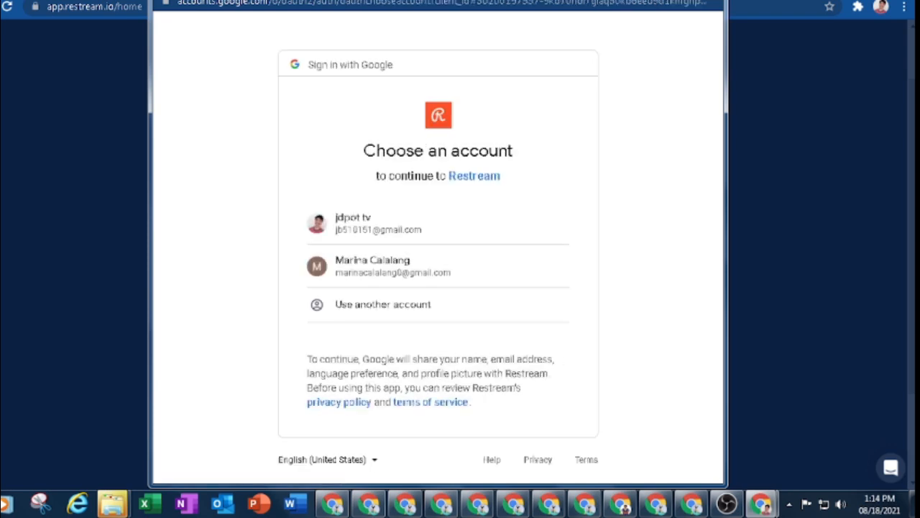
mouse_move(399, 0)
left_mouse_down()
mouse_move(399, 34)
mouse_move(396, 11)
left_mouse_up()
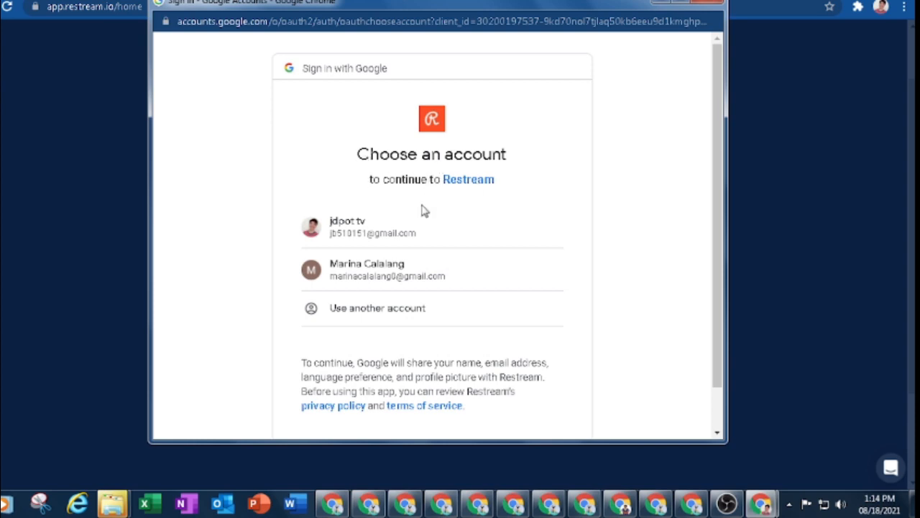
left_click(348, 227)
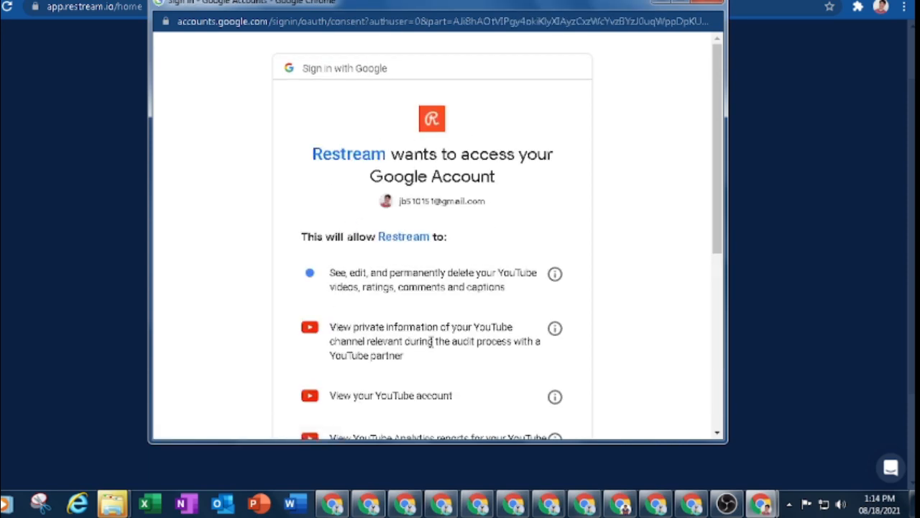
- Allow Restream access to the YouTube account
scroll(440, 291, "down", 1)
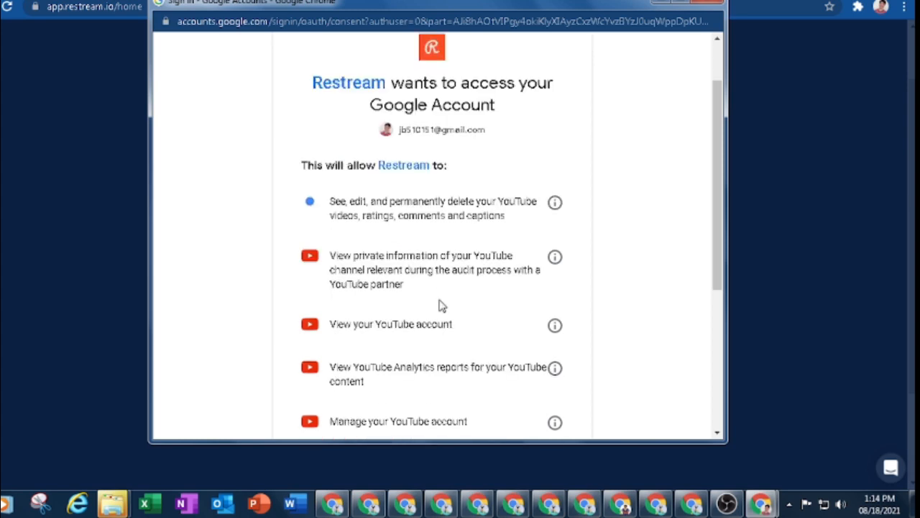
scroll(440, 306, "up", 1)
scroll(441, 305, "down", 3)
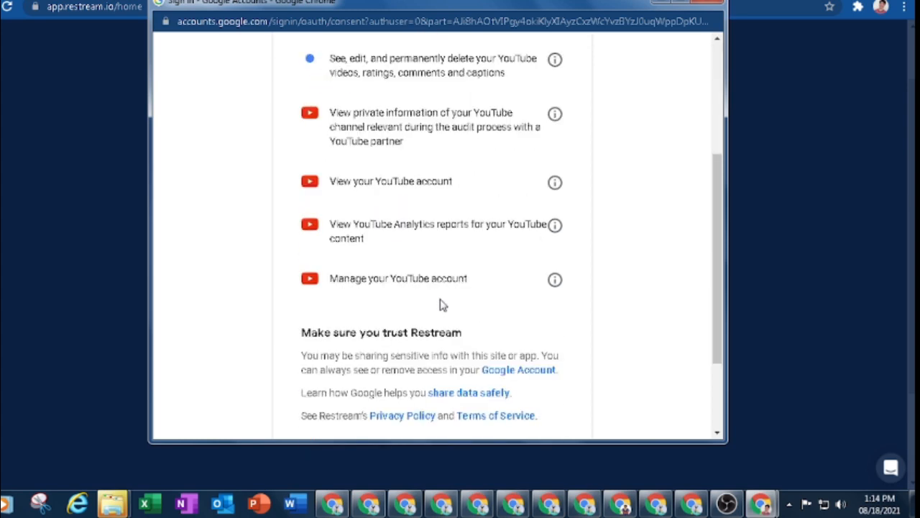
scroll(442, 306, "down", 2)
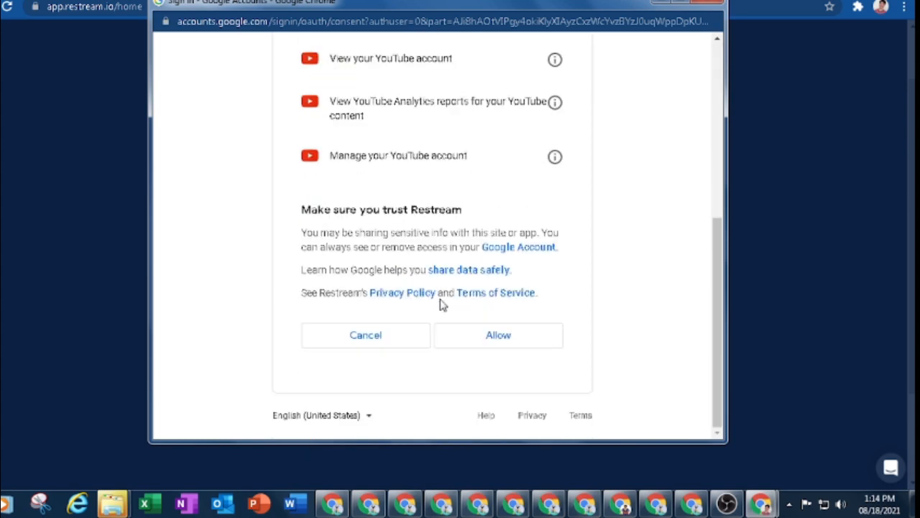
left_click(499, 336)
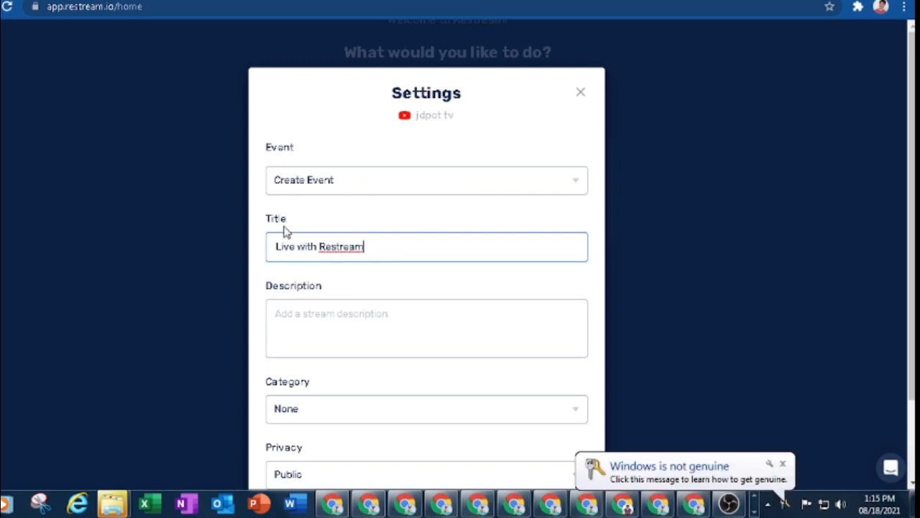
- Save the YouTube destination settings with the event title Live with Restream
scroll(341, 273, "down", 2)
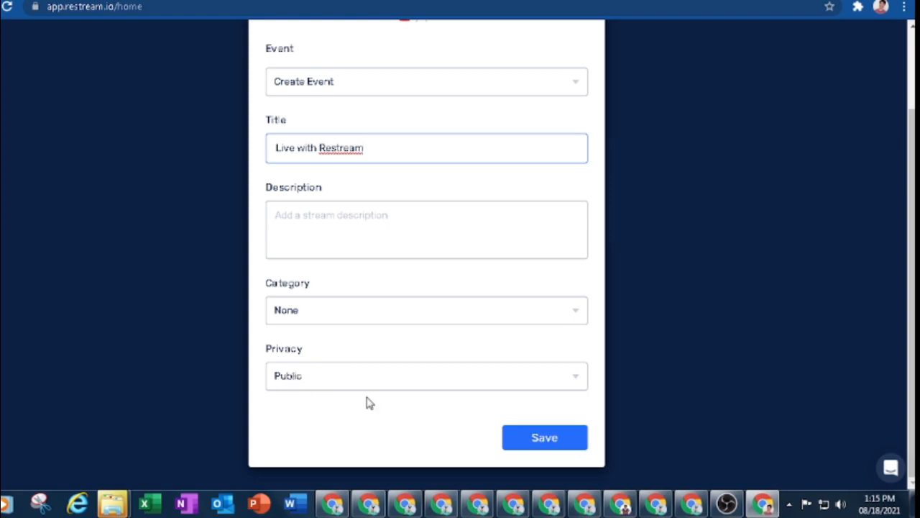
left_click(554, 441)
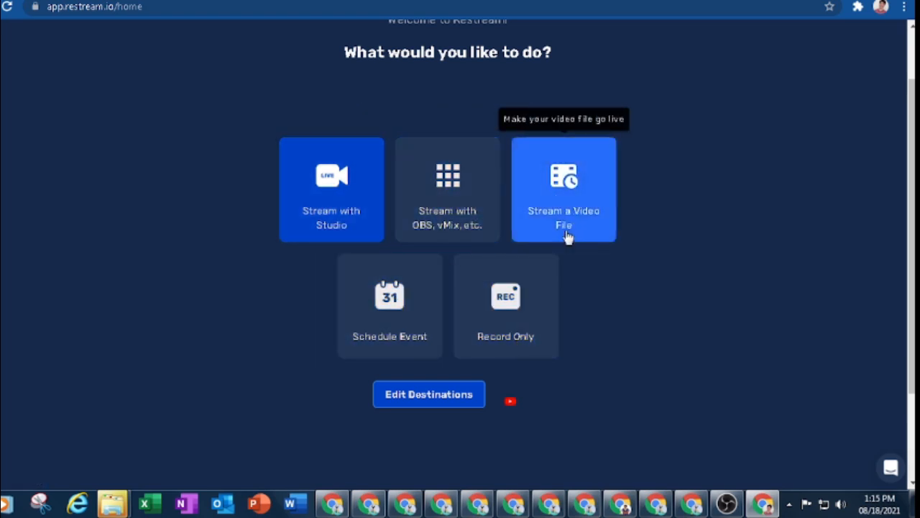
- Open Stream with Studio and allow microphone and camera access
left_click(325, 180)
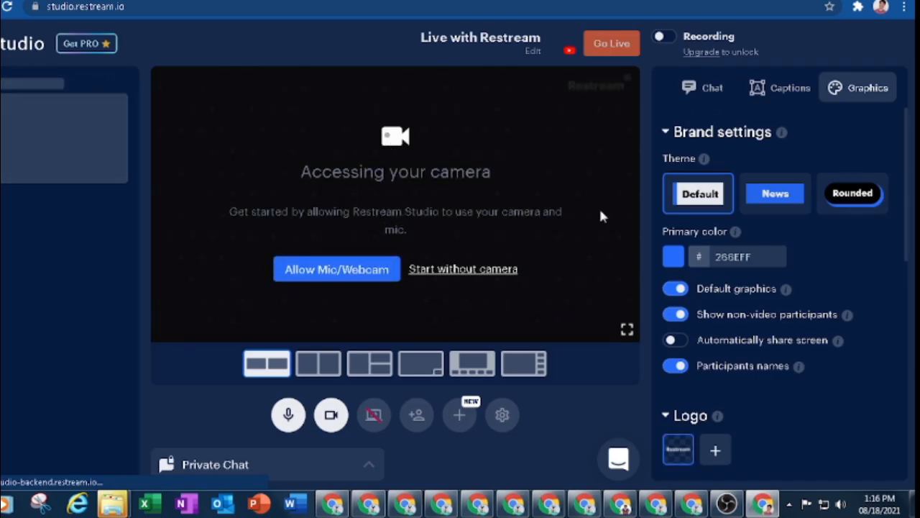
left_click(350, 277)
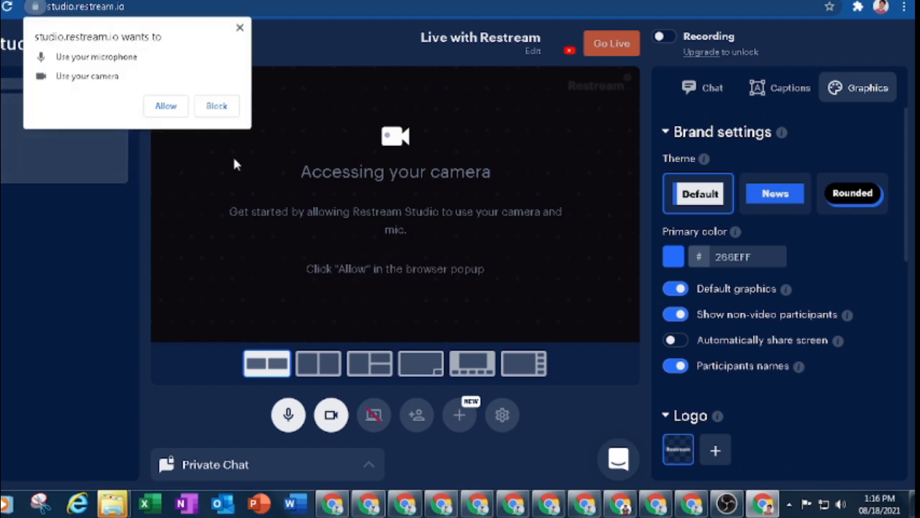
left_click(165, 106)
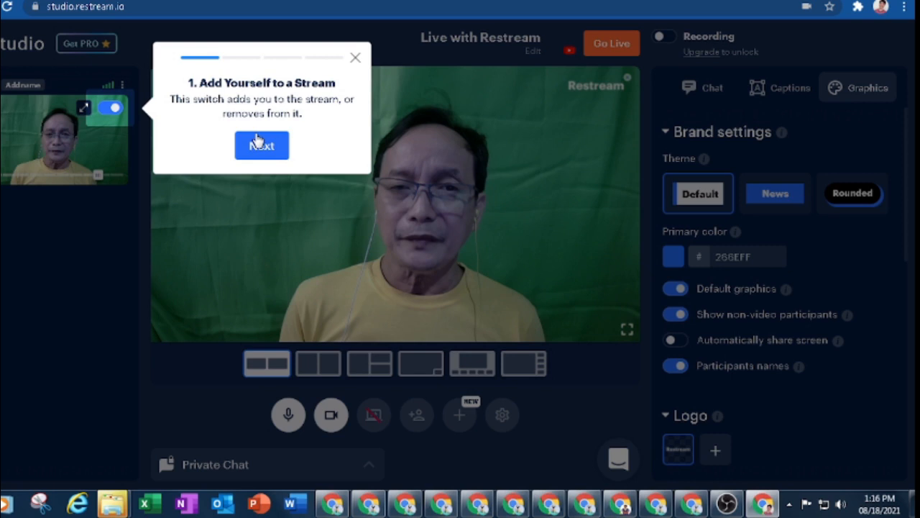
- Go through the studio's four-step introductory tour
left_click(260, 144)
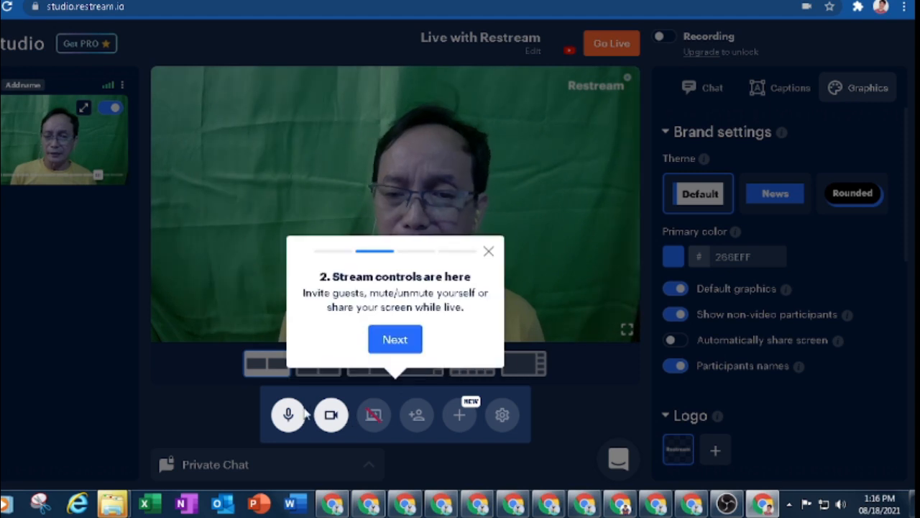
left_click(400, 343)
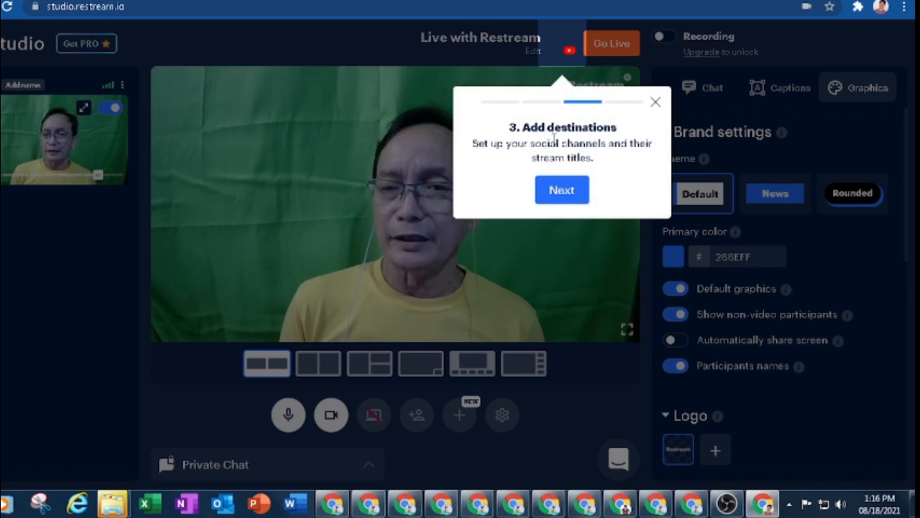
left_click(562, 193)
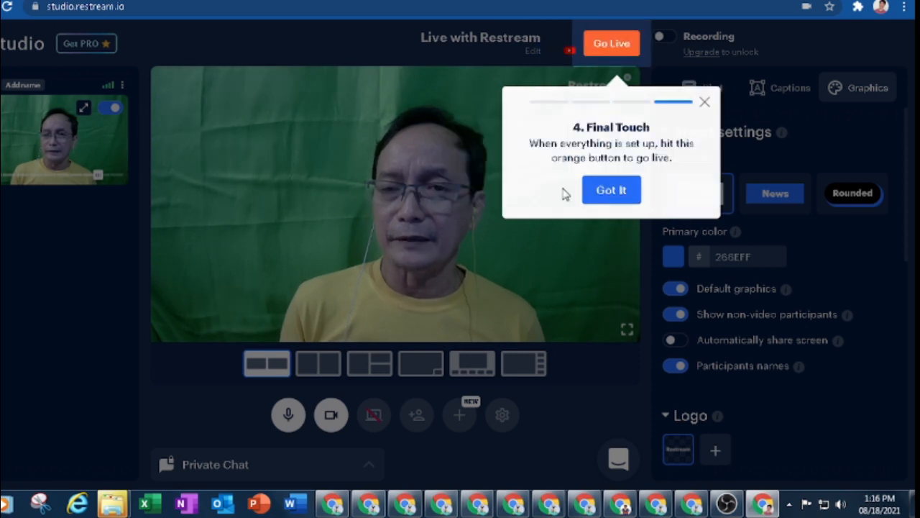
left_click(611, 190)
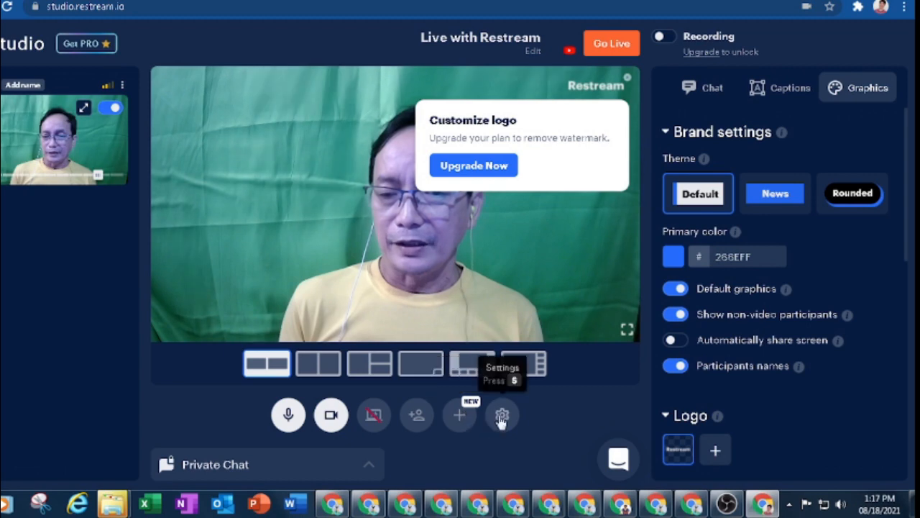
- Select the Contain layout and close the layouts tip
left_click(270, 365)
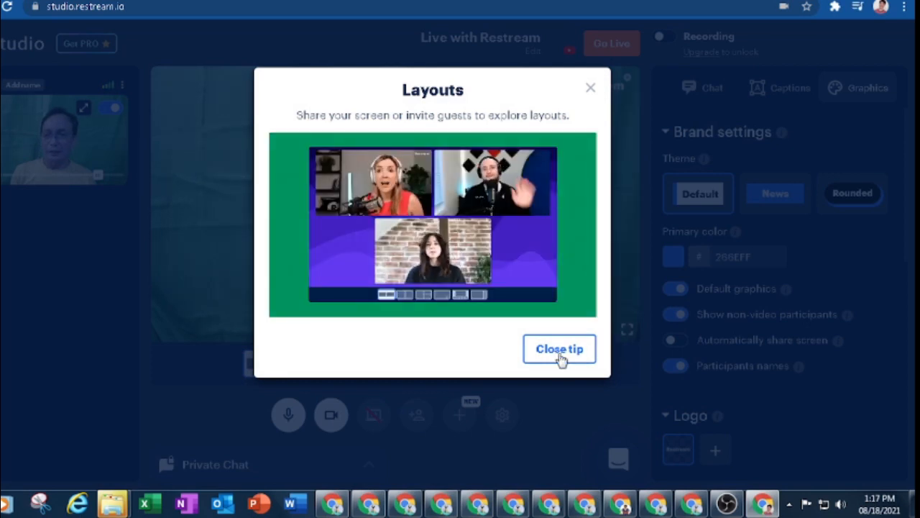
left_click(589, 89)
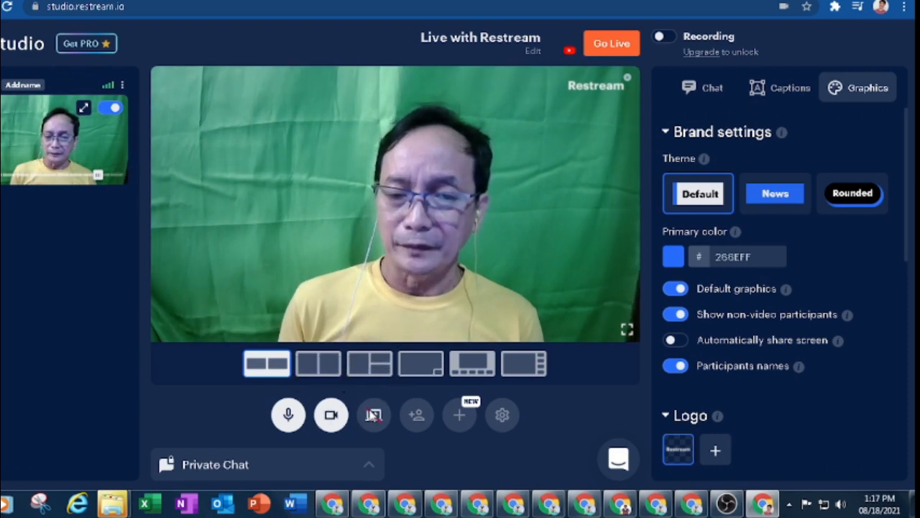
- Share the entire screen with audio and switch to the screen-with-small-camera layout
left_click(372, 415)
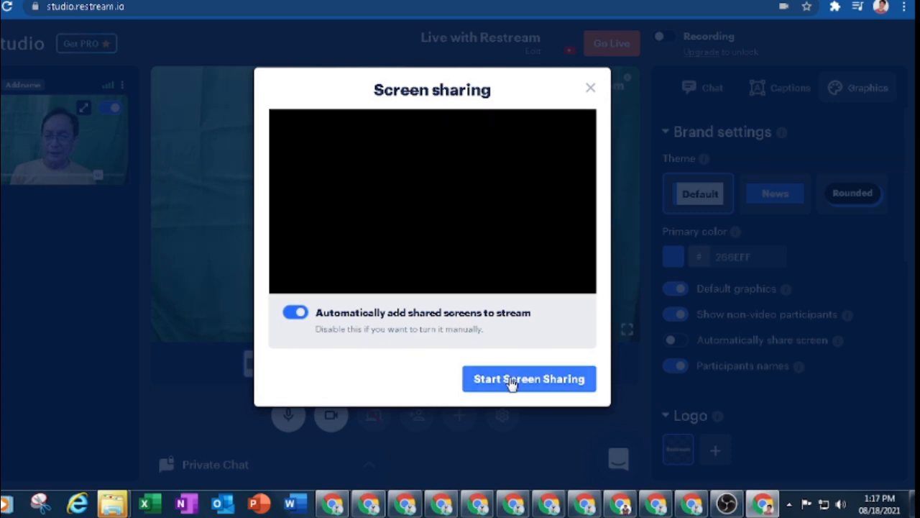
left_click(512, 381)
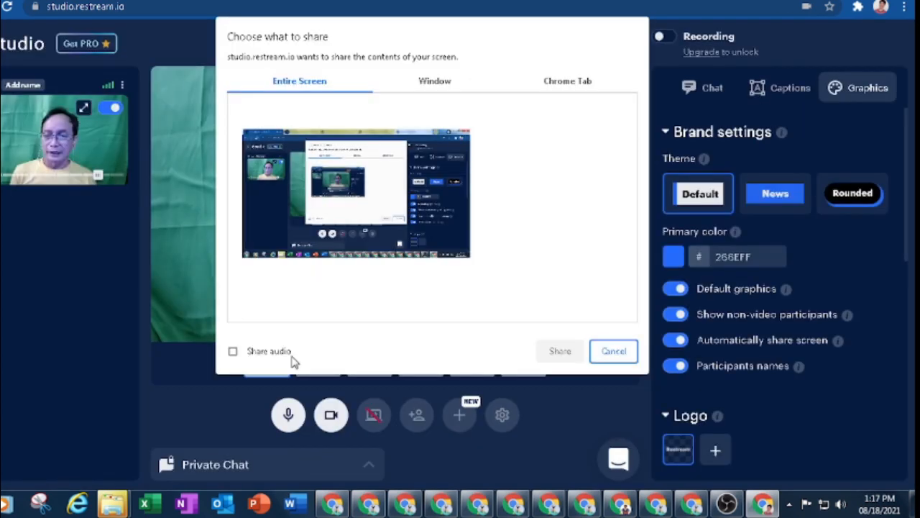
left_click(233, 351)
left_click(560, 351)
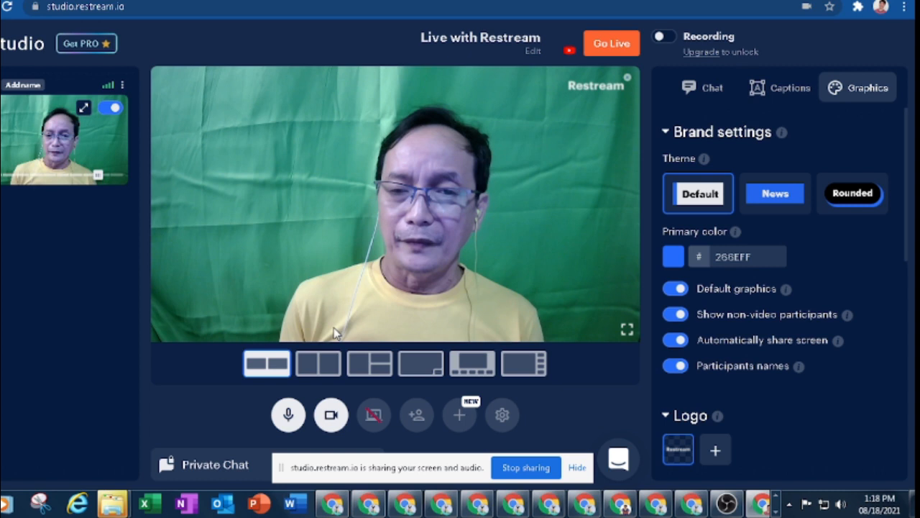
left_click(474, 365)
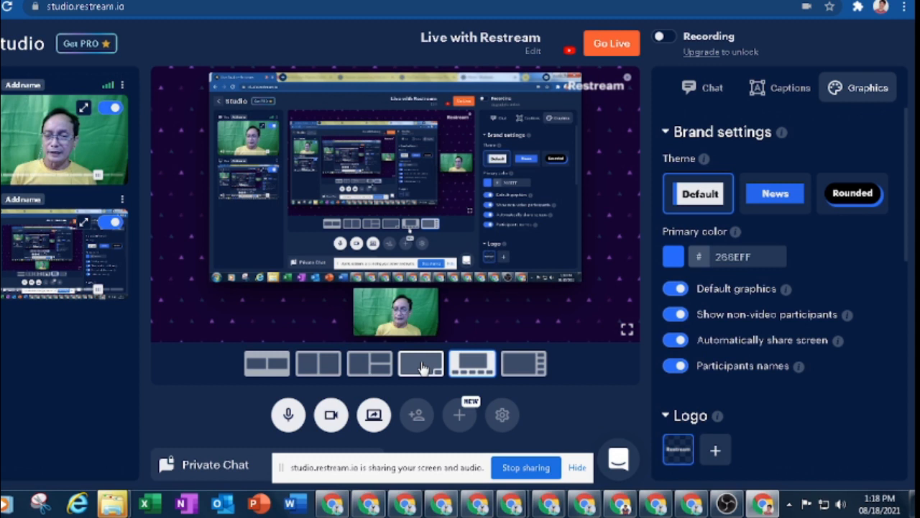
left_click(422, 365)
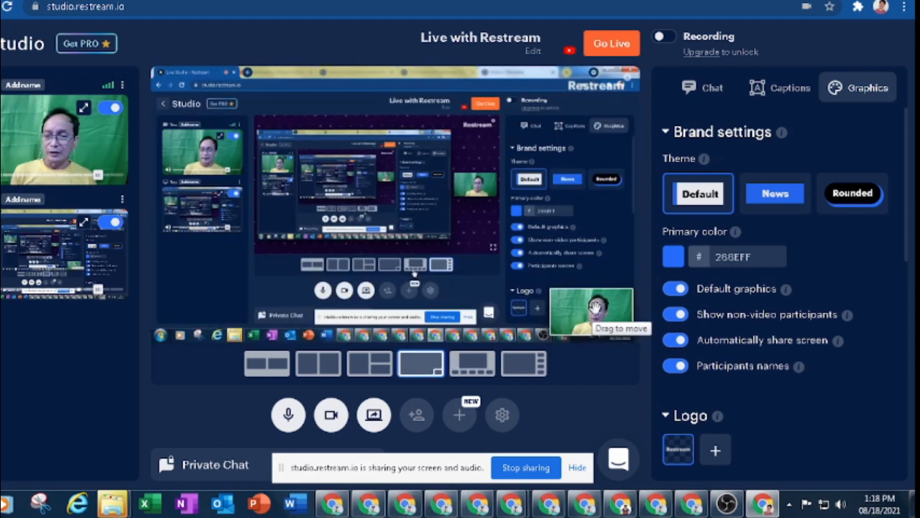